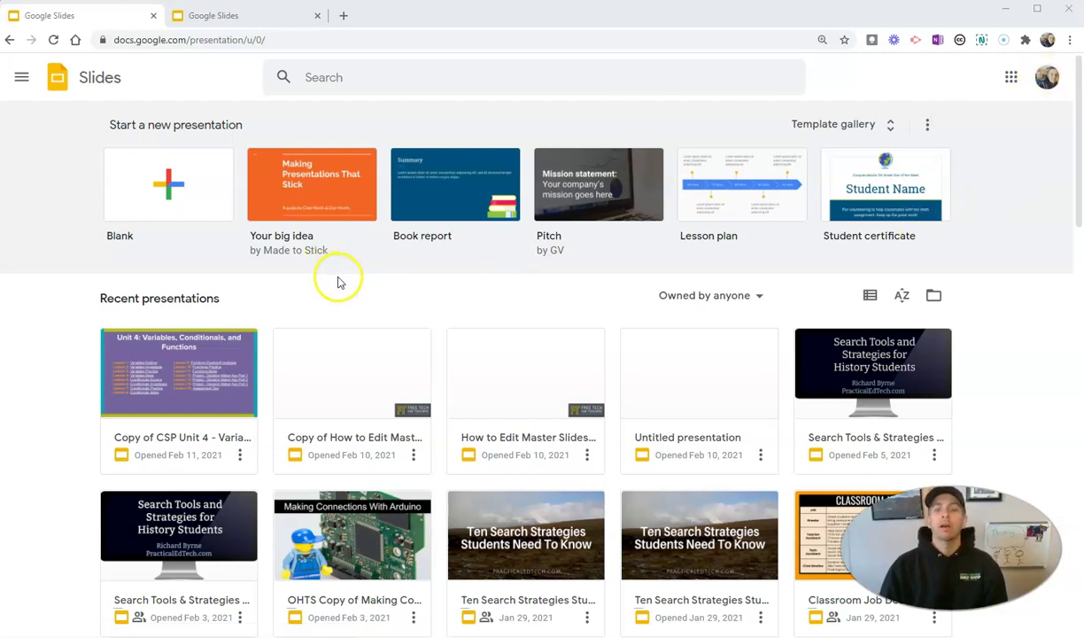
# Step: Browse the personal account's full template gallery from the Personal to the Education templates, and return to the Slides home page
pyautogui.click(823, 126)
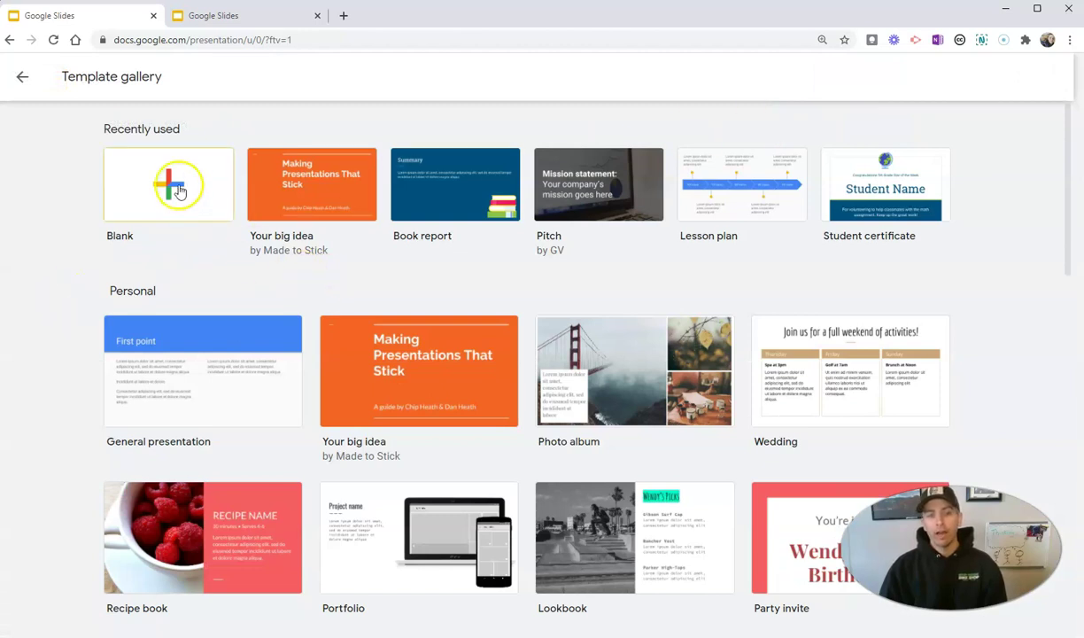
pyautogui.scroll(-12, 381, 394)
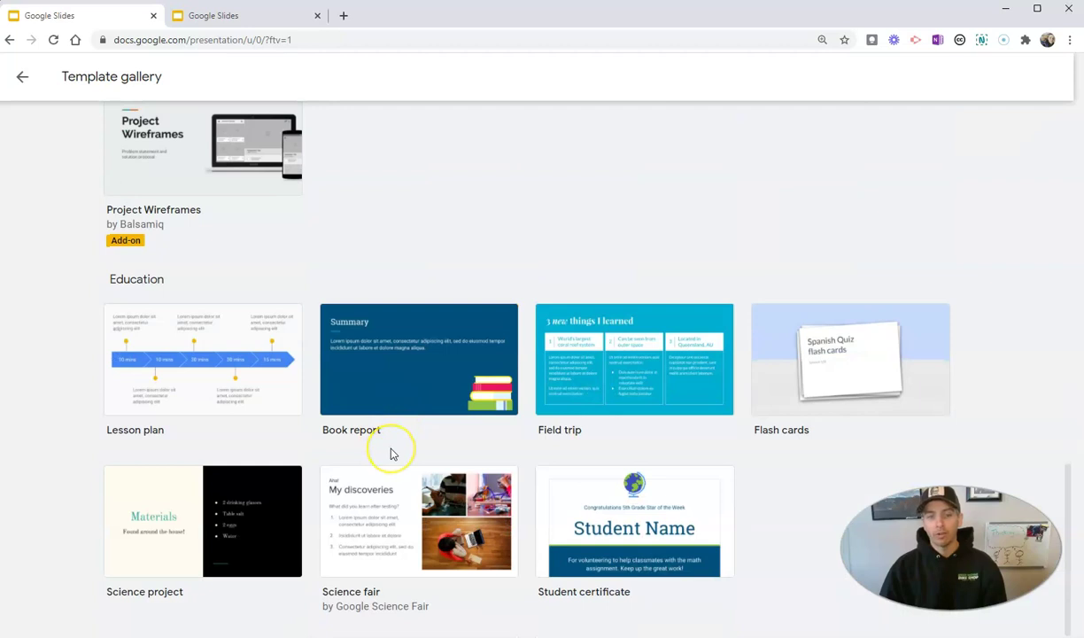
pyautogui.scroll(4, 390, 452)
pyautogui.scroll(8, 391, 453)
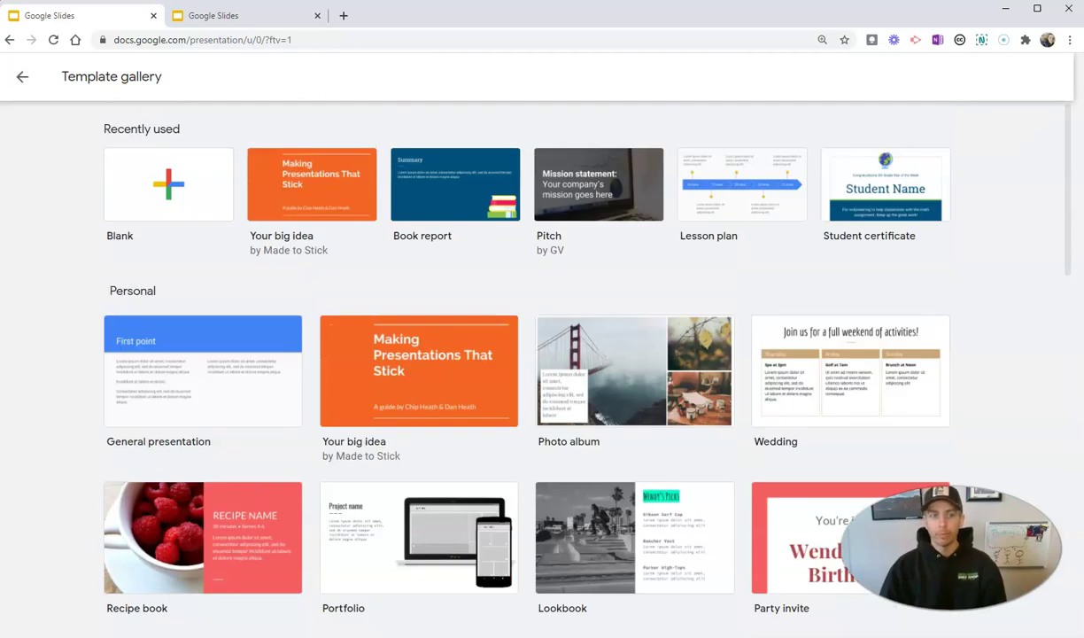
pyautogui.click(34, 85)
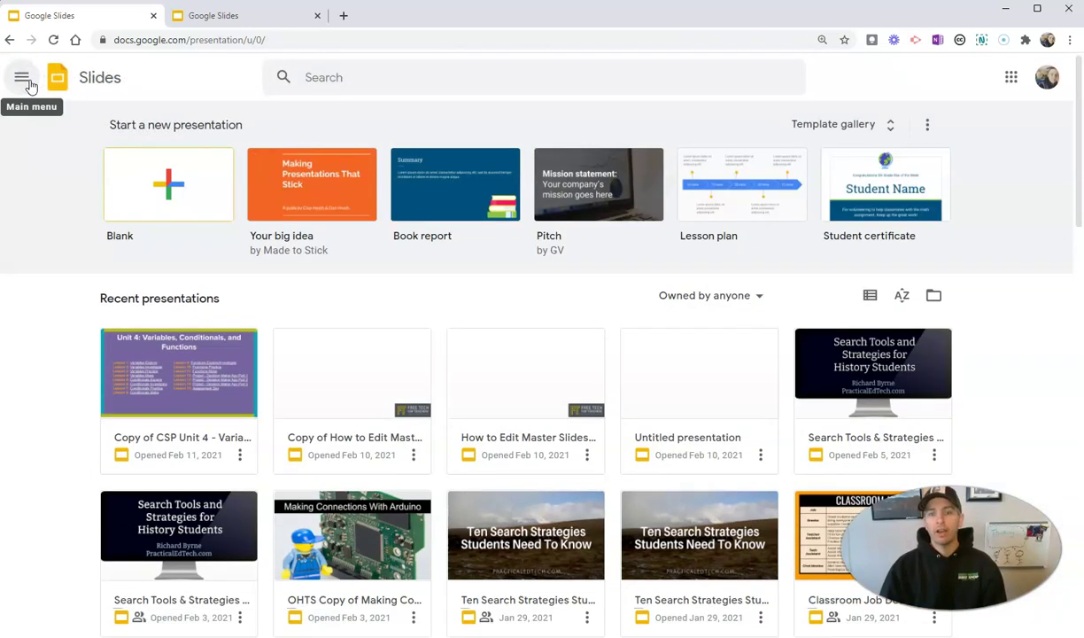
# Step: Switch to the other account's Slides home page and open its template gallery, viewing both the General and Freetech4teachers.com templates
pyautogui.click(241, 17)
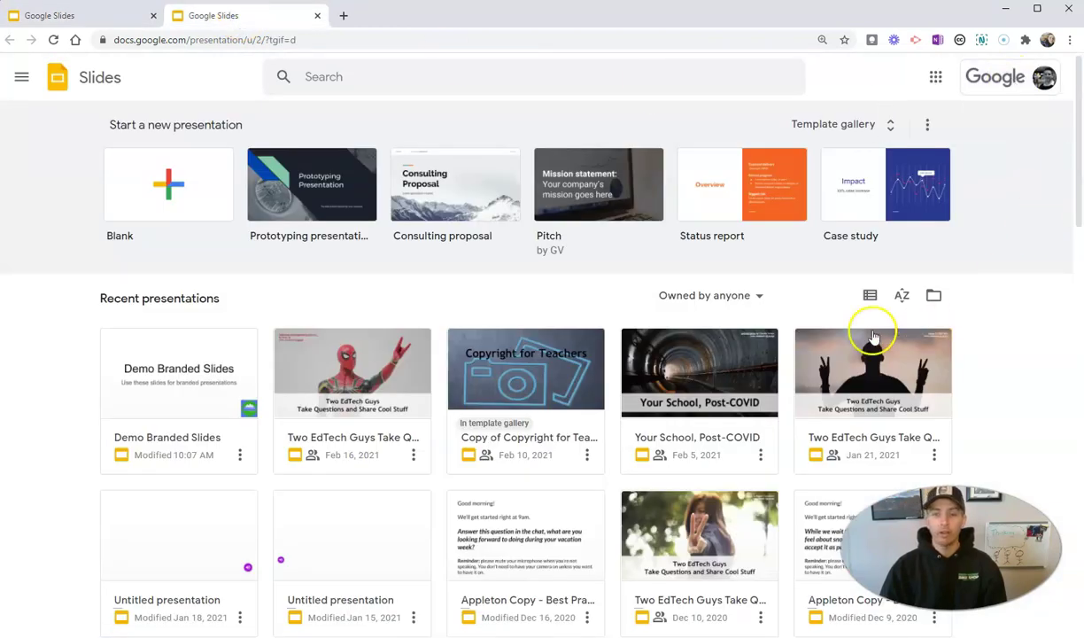
pyautogui.click(843, 126)
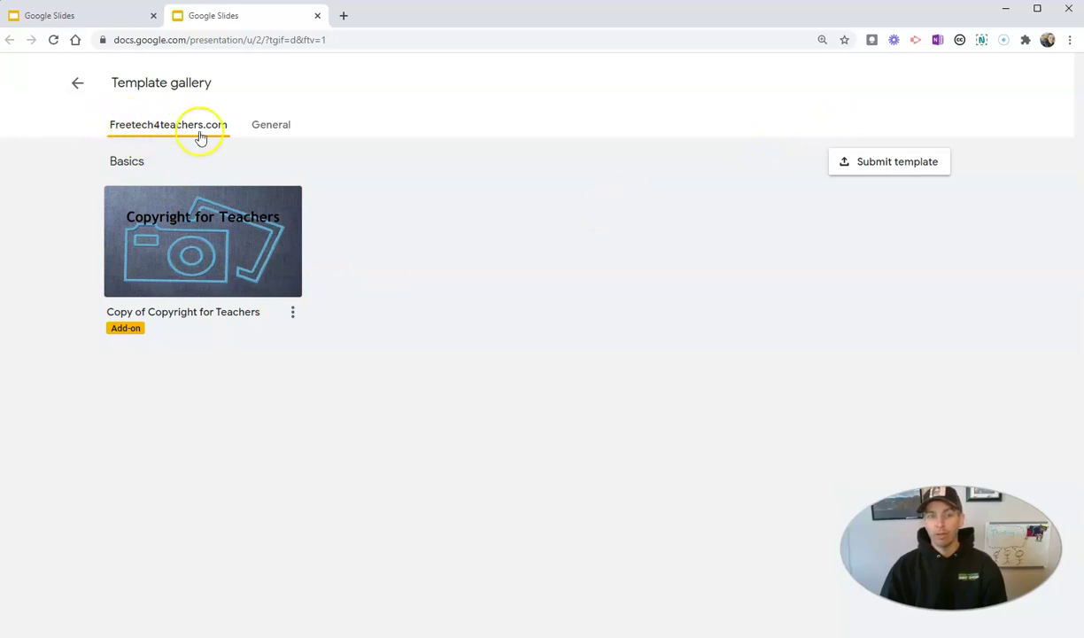
pyautogui.click(285, 126)
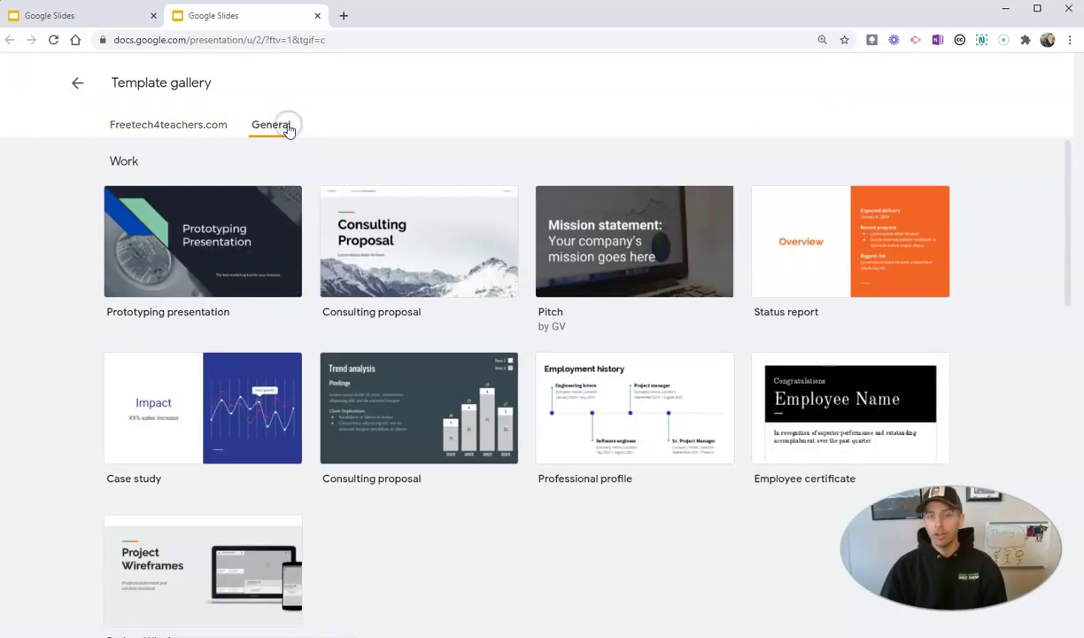
pyautogui.click(161, 127)
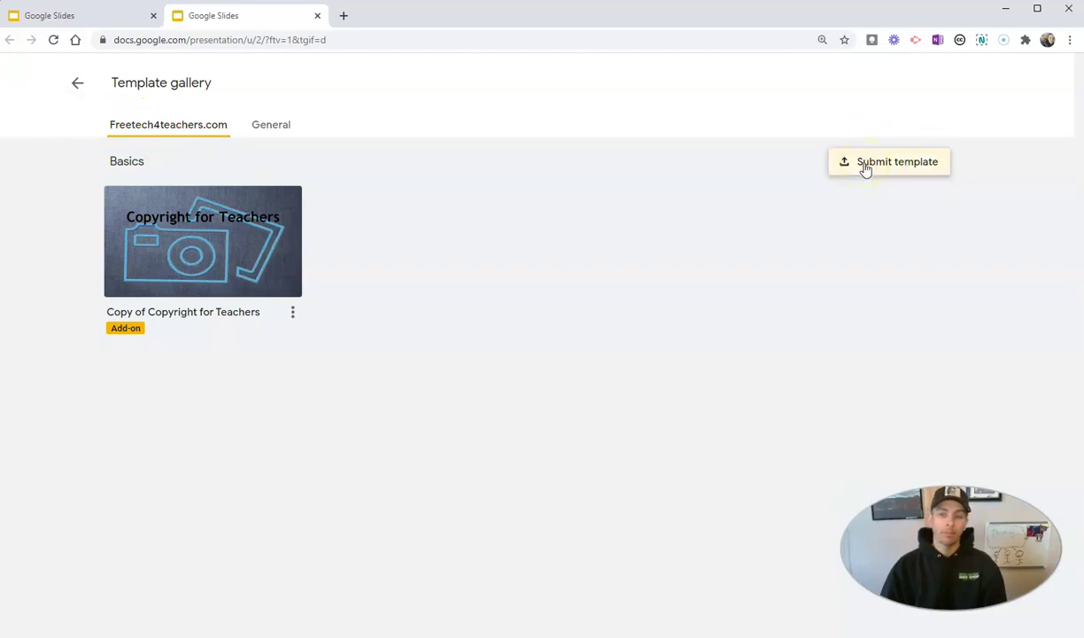
# Step: Start a template submission with the Demo Branded Slides presentation from My Drive, submitting a copy instead of the original
pyautogui.click(866, 165)
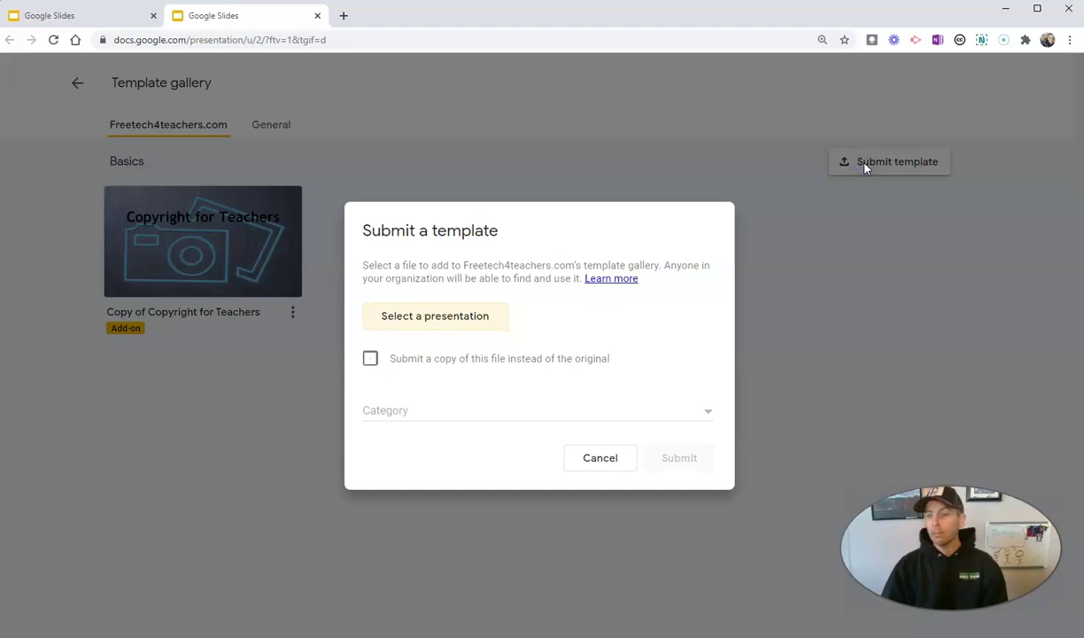
pyautogui.click(434, 319)
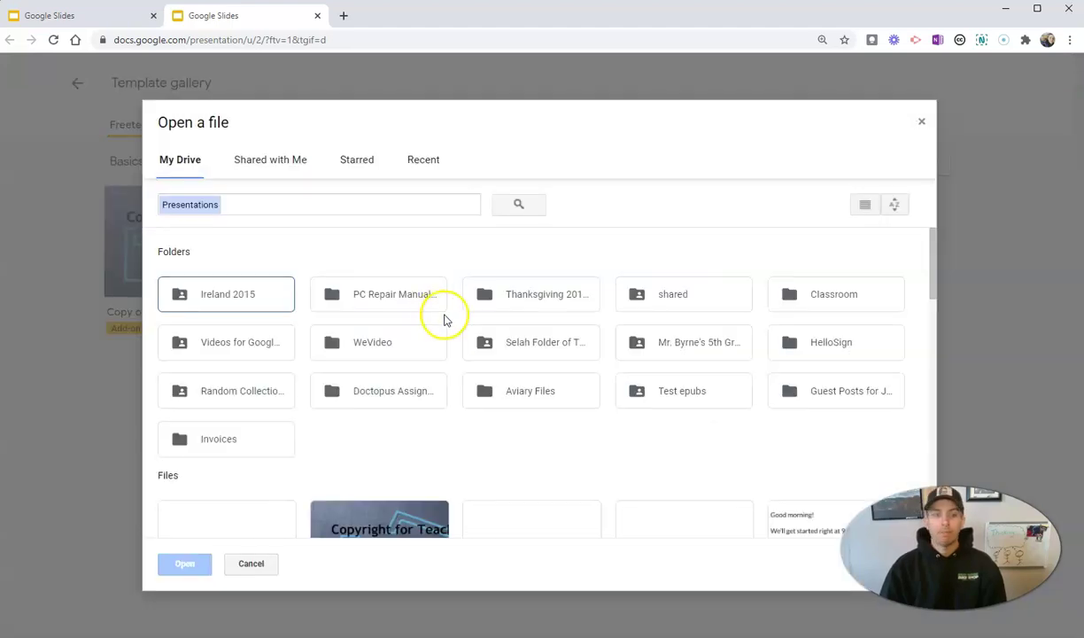
pyautogui.scroll(-5, 443, 319)
pyautogui.scroll(3, 443, 326)
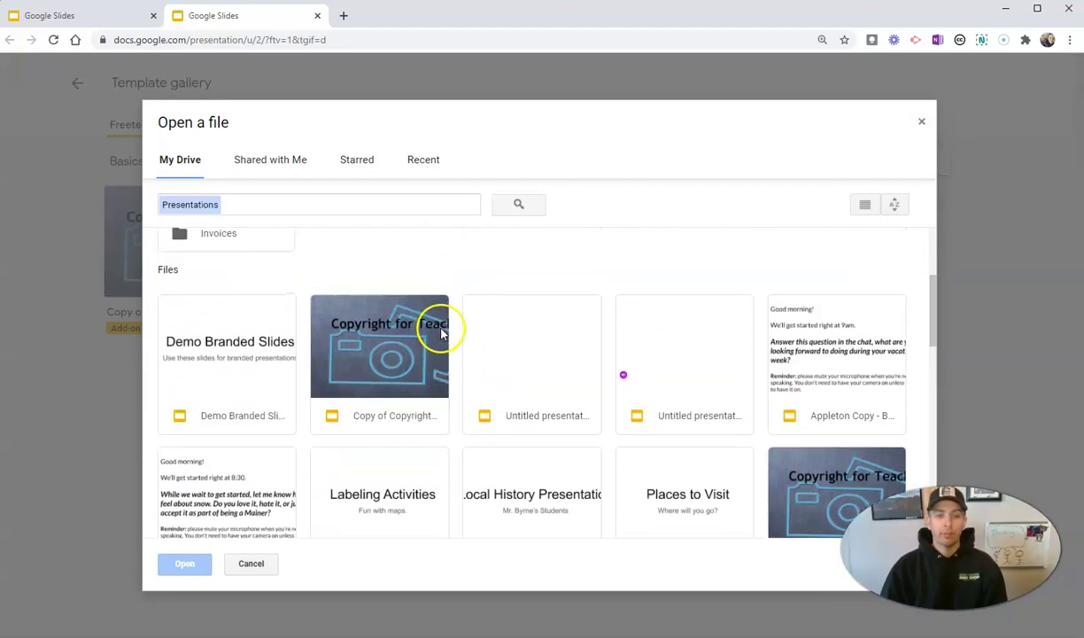
pyautogui.click(235, 342)
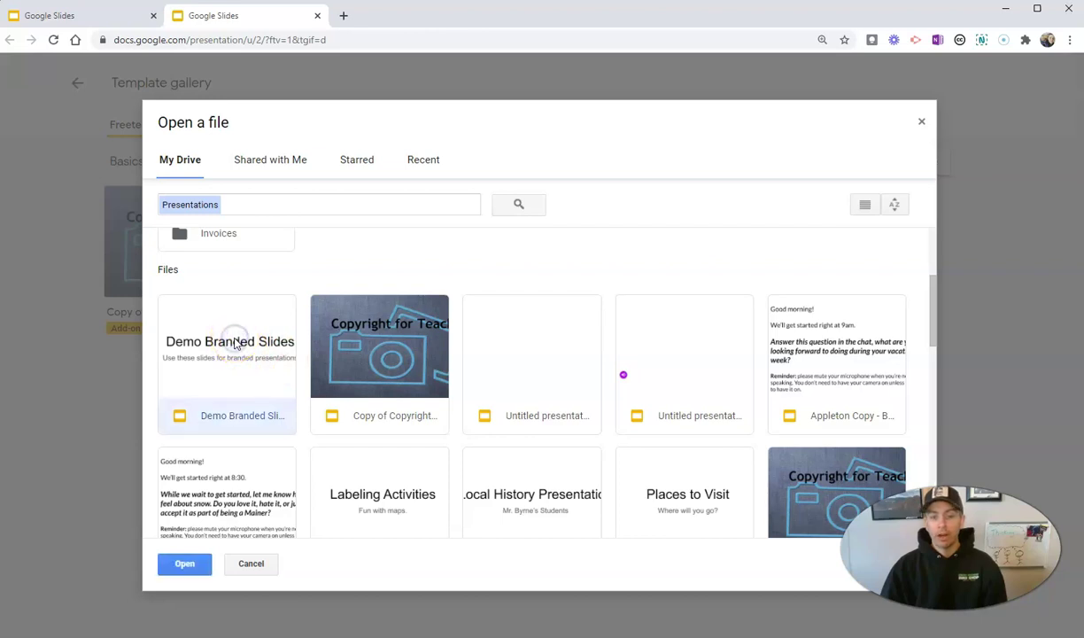
pyautogui.click(241, 346)
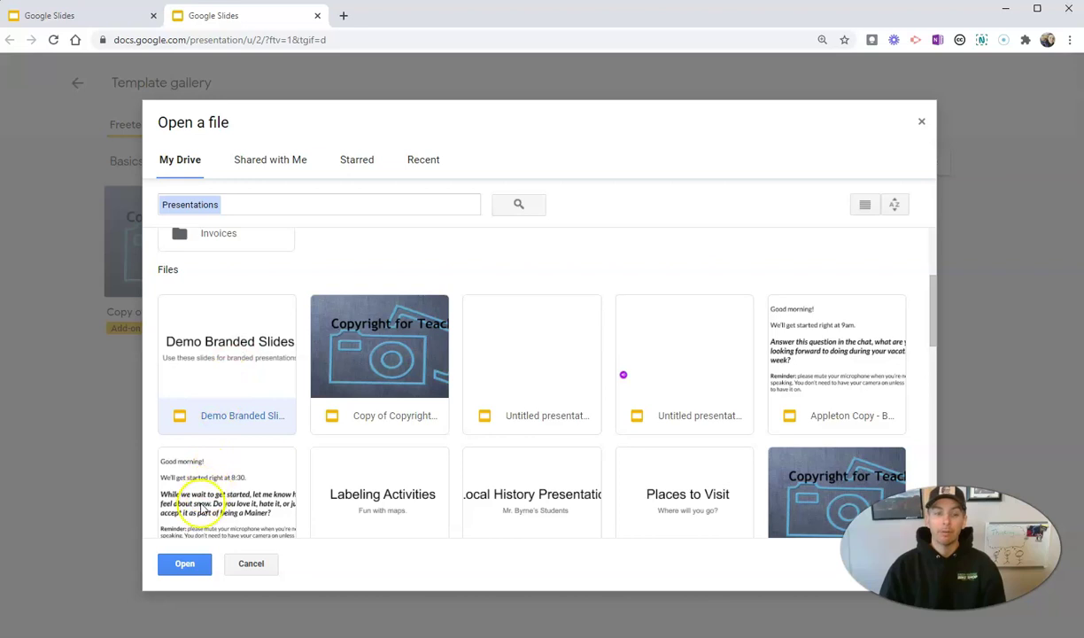
pyautogui.click(189, 565)
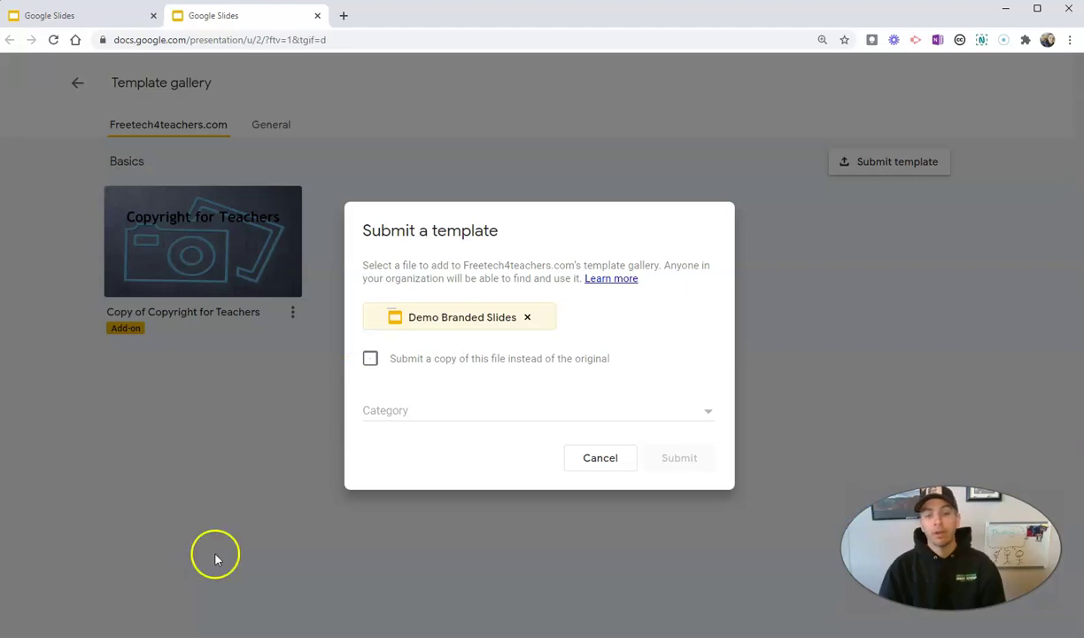
pyautogui.click(371, 359)
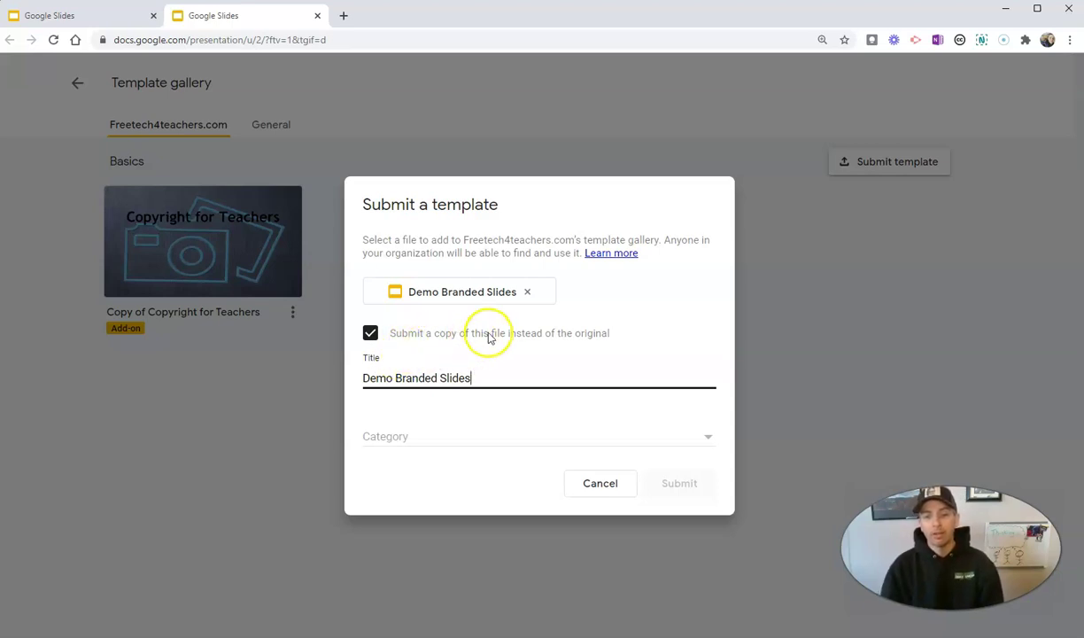
# Step: Review the categories available for the submitted template without choosing one
pyautogui.click(561, 439)
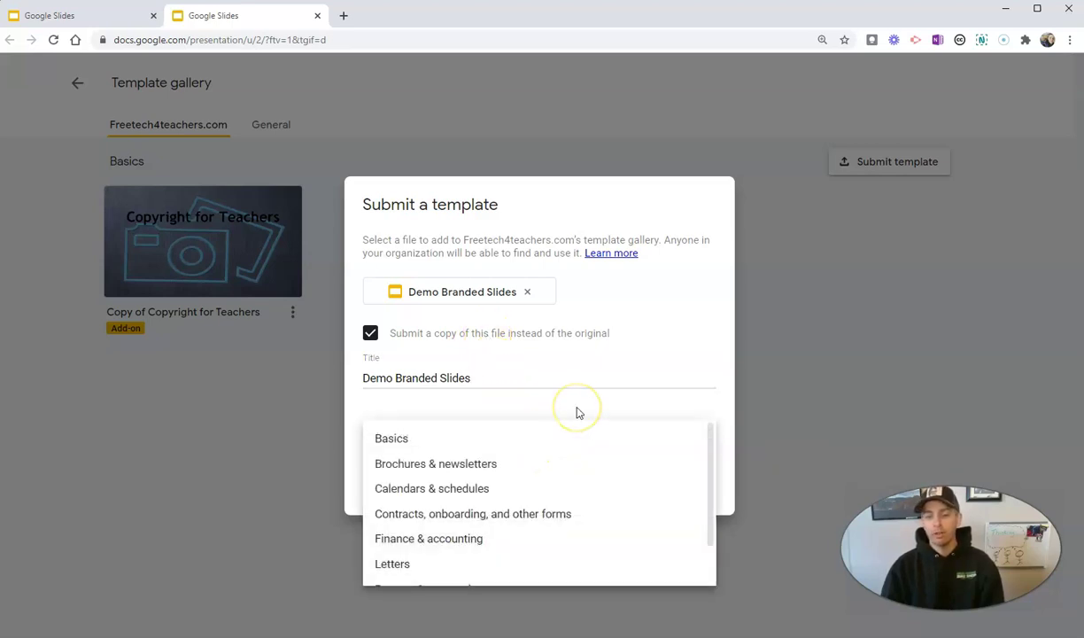
pyautogui.click(577, 411)
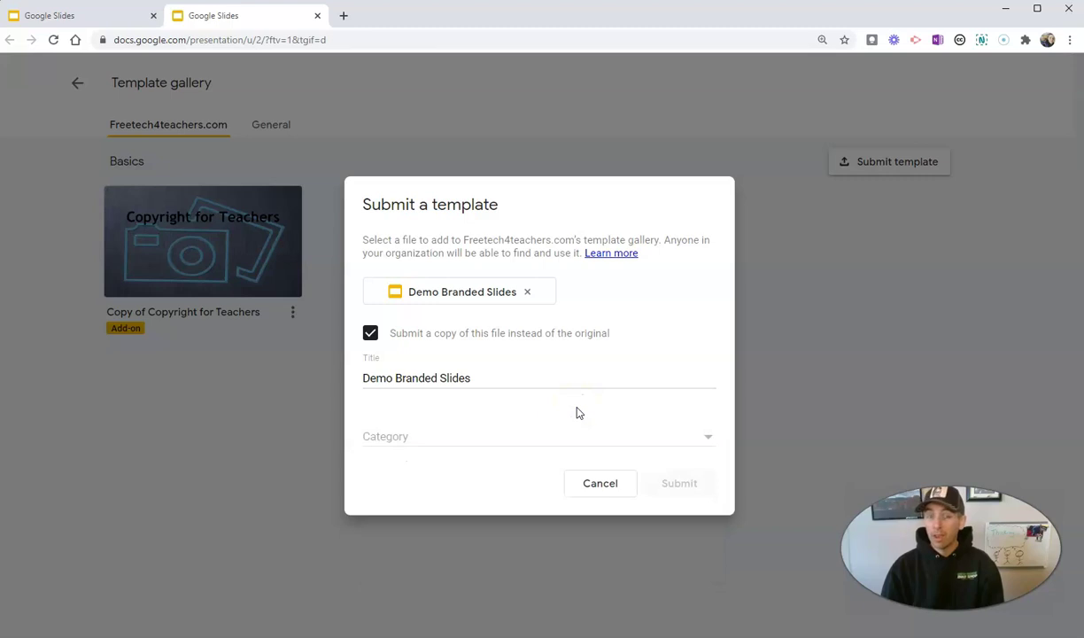
pyautogui.click(567, 411)
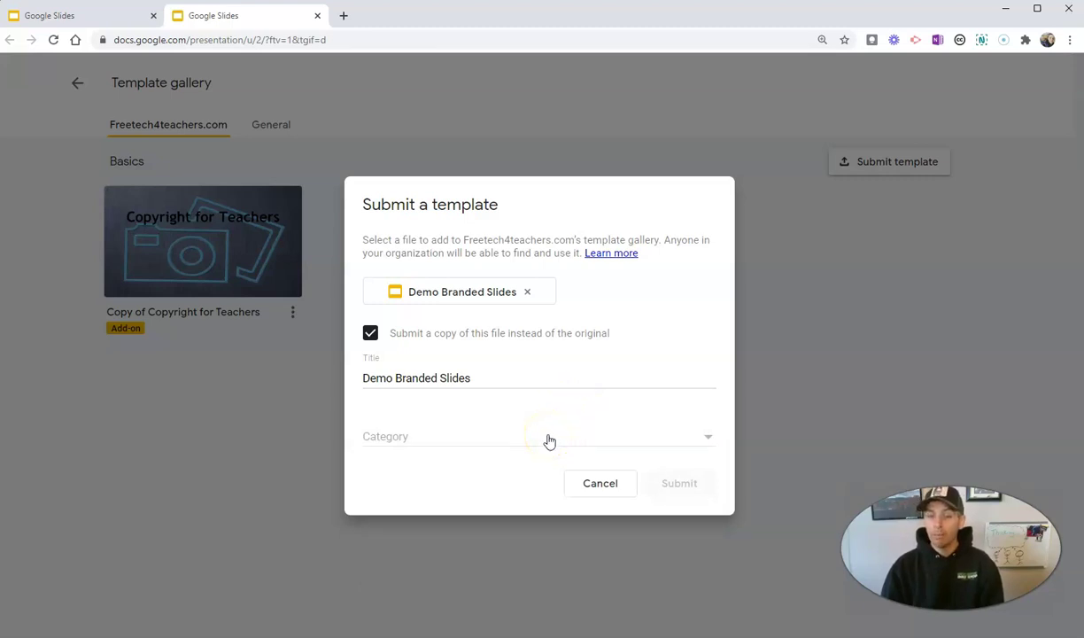
pyautogui.click(550, 440)
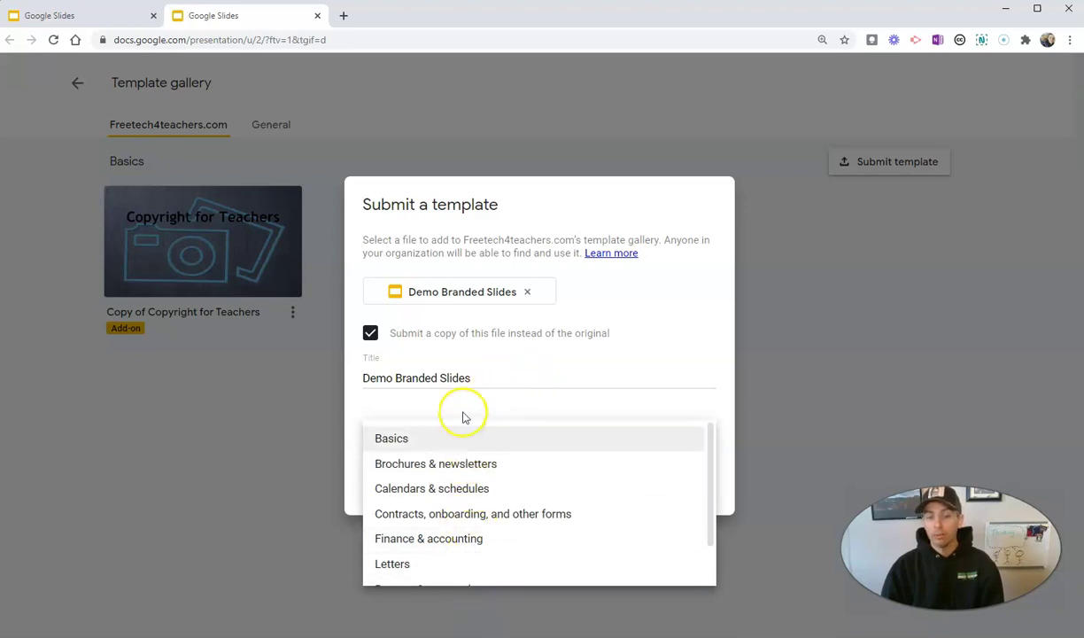
pyautogui.click(565, 409)
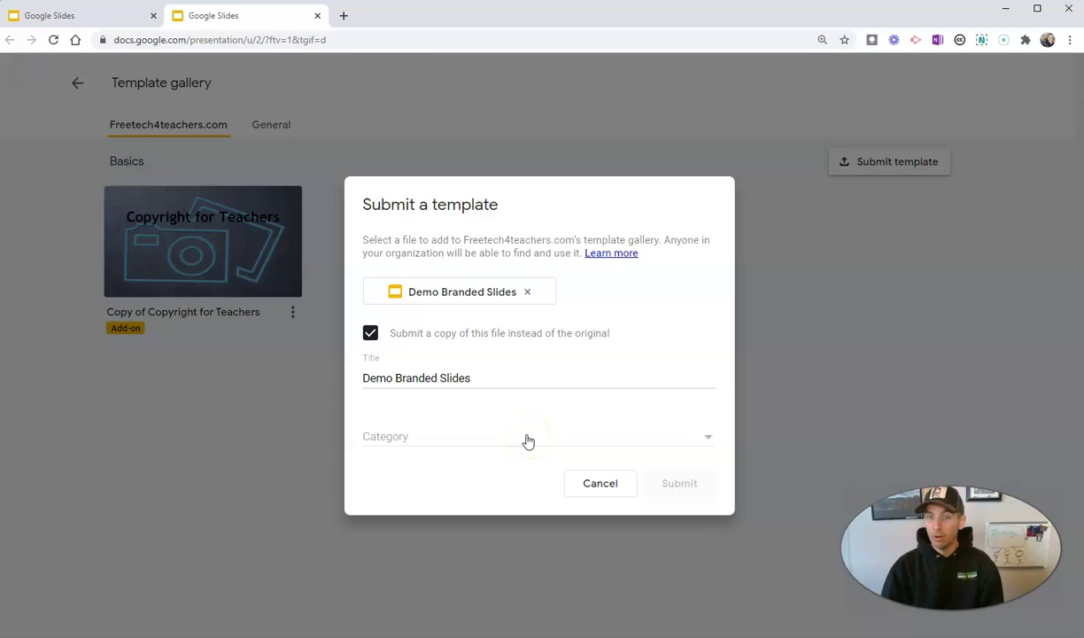
pyautogui.click(500, 379)
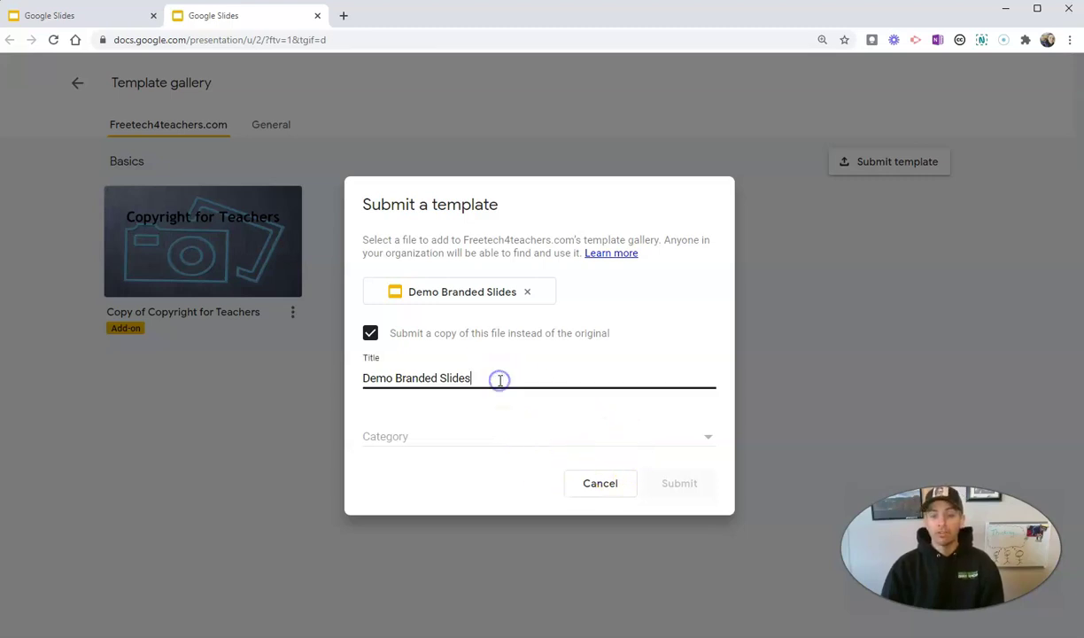
# Step: Set the template's category to Brochures & newsletters and submit it to the gallery
pyautogui.click(499, 436)
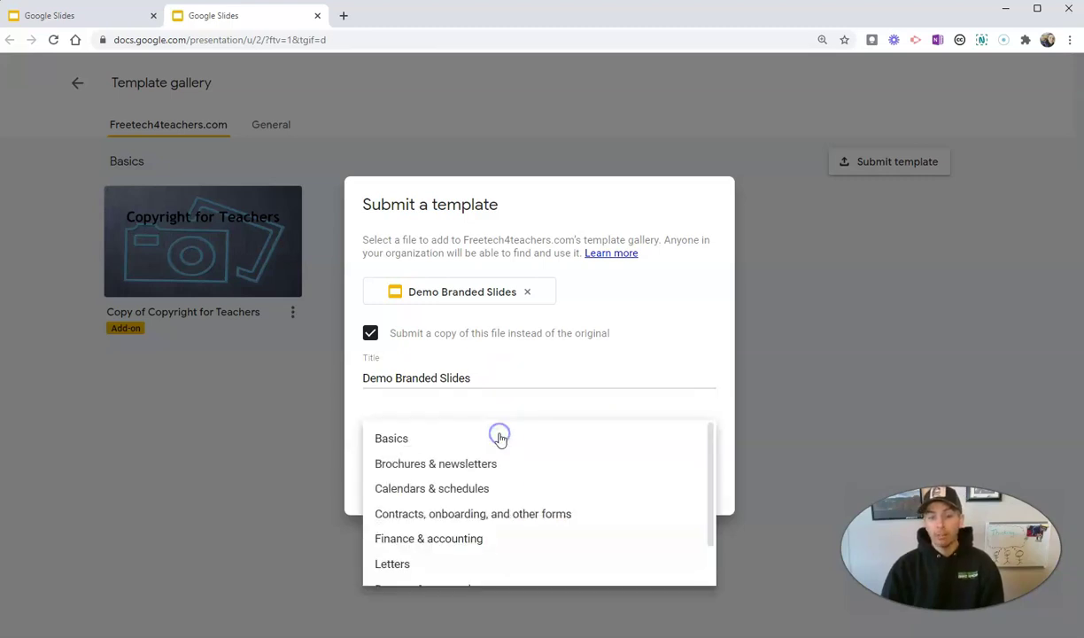
pyautogui.click(447, 468)
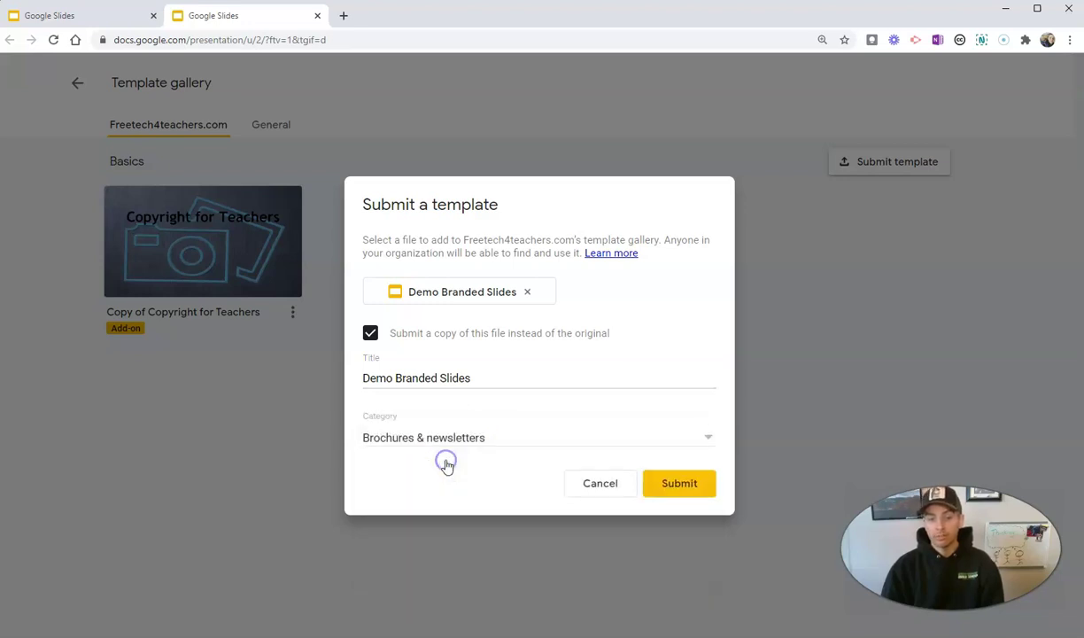
pyautogui.click(696, 485)
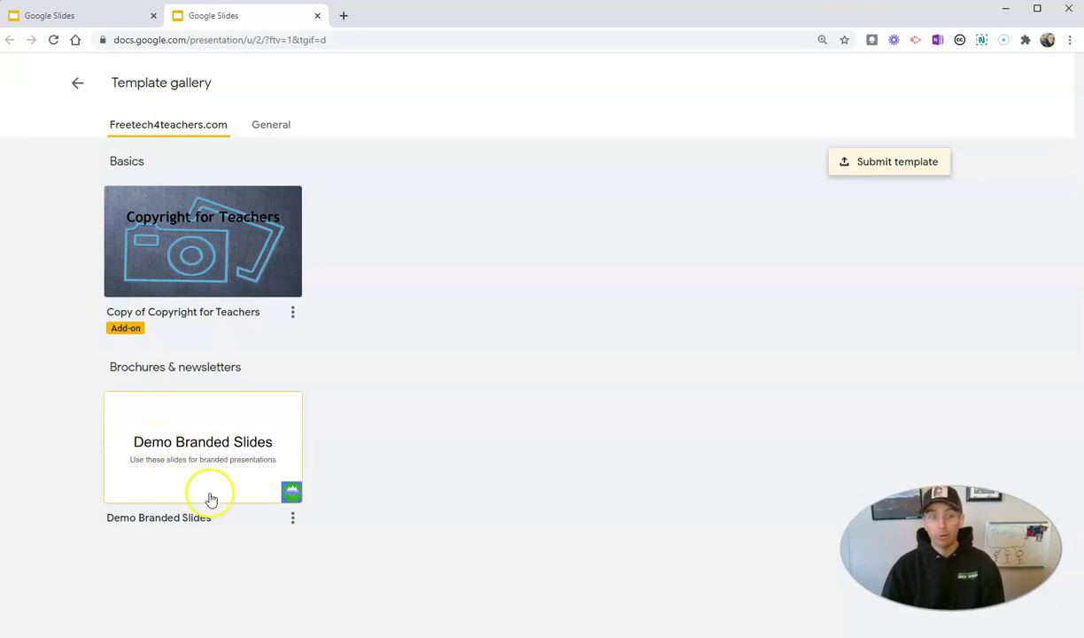
# Step: Return to the Slides home page and create a new presentation from the Demo Branded Slides template in the gallery
pyautogui.click(79, 89)
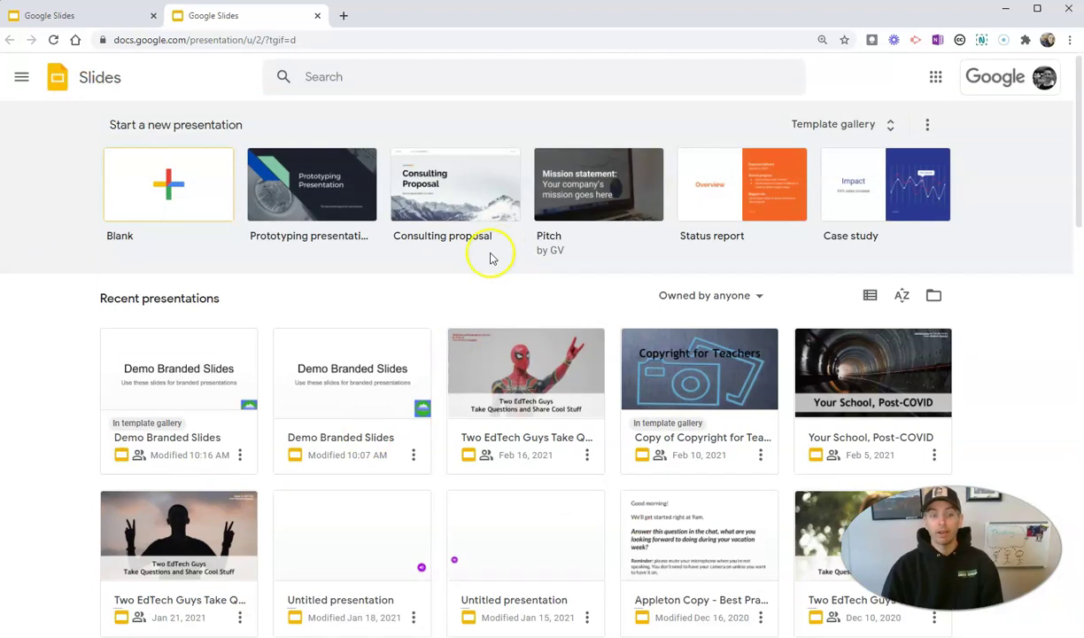
pyautogui.click(835, 123)
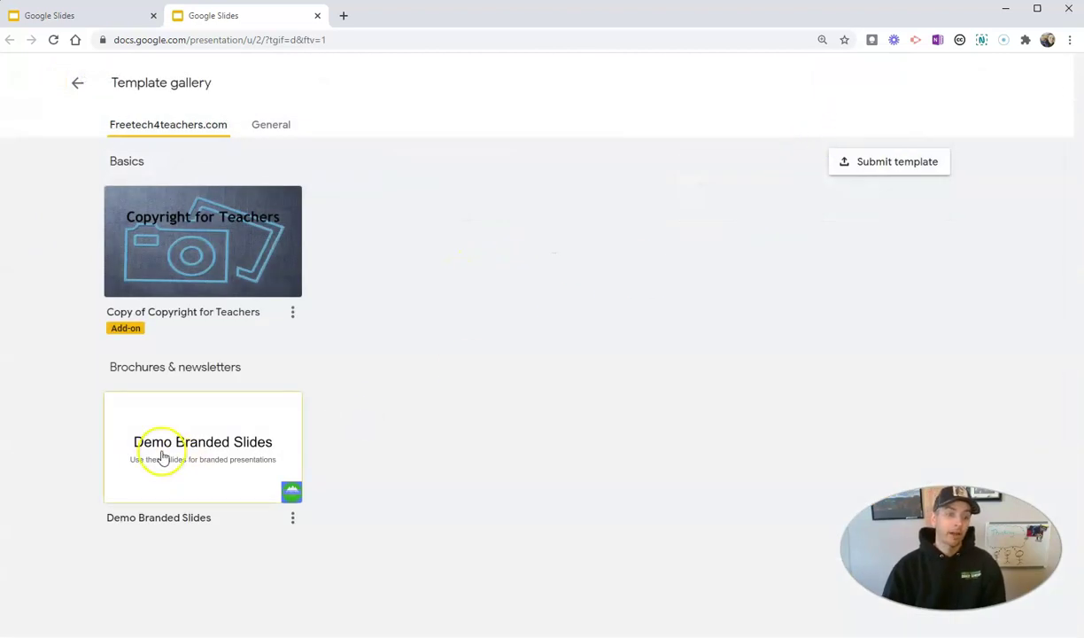
pyautogui.click(162, 456)
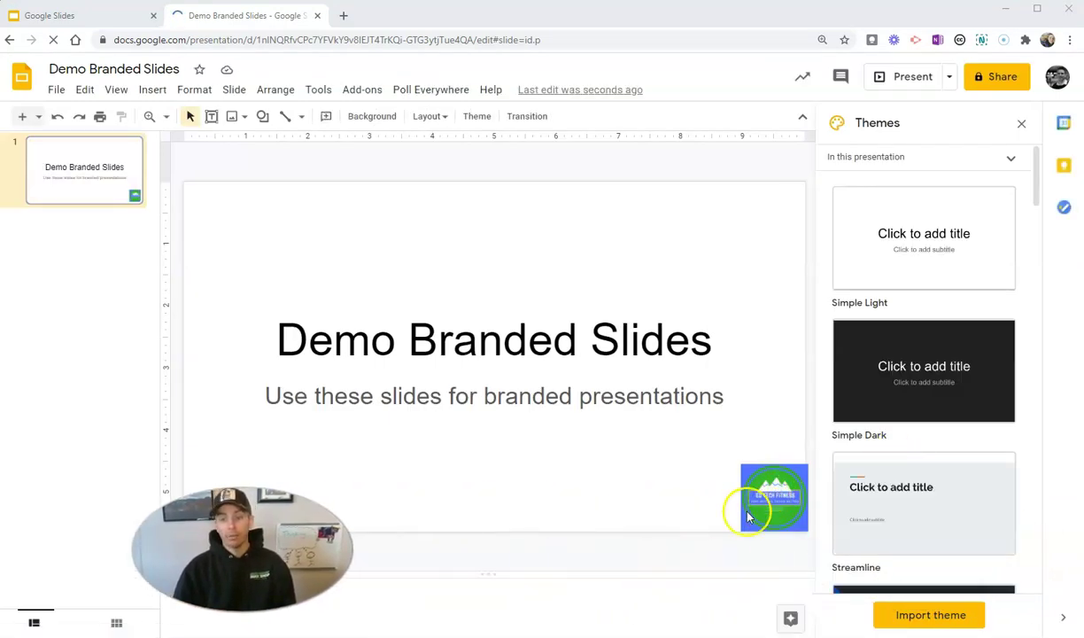
# Step: Close the theme choices and add a new slide after the branded title slide
pyautogui.click(1022, 124)
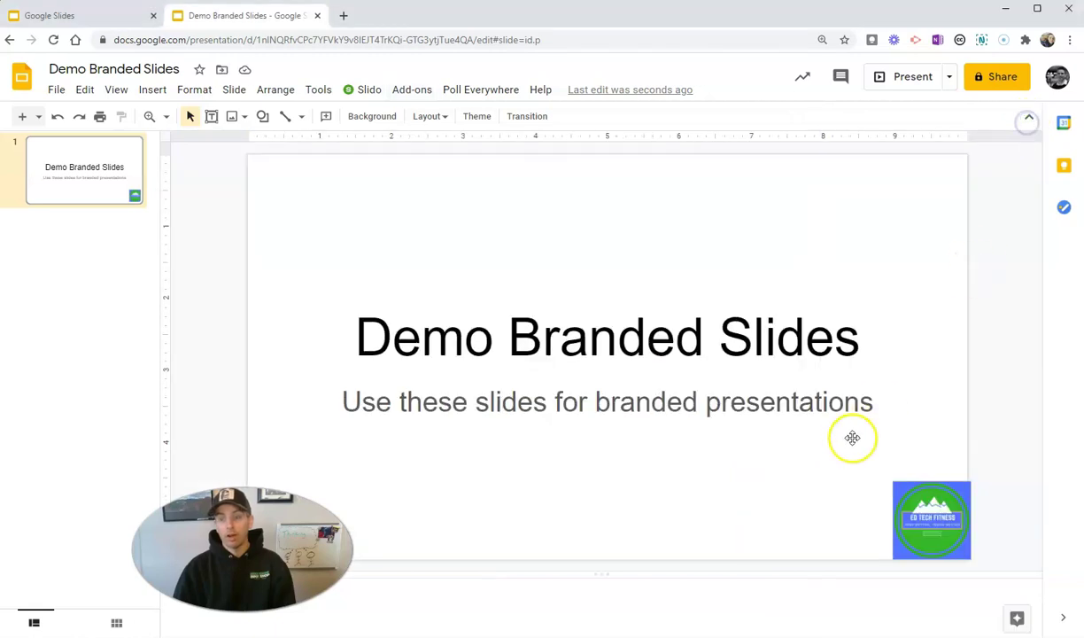
pyautogui.click(238, 92)
pyautogui.click(261, 114)
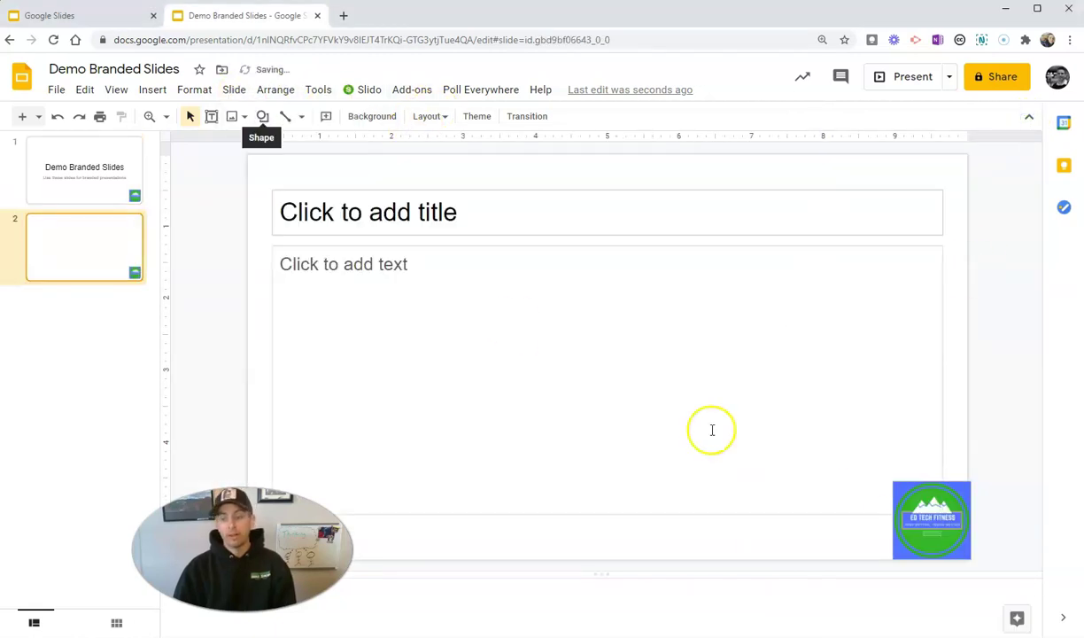